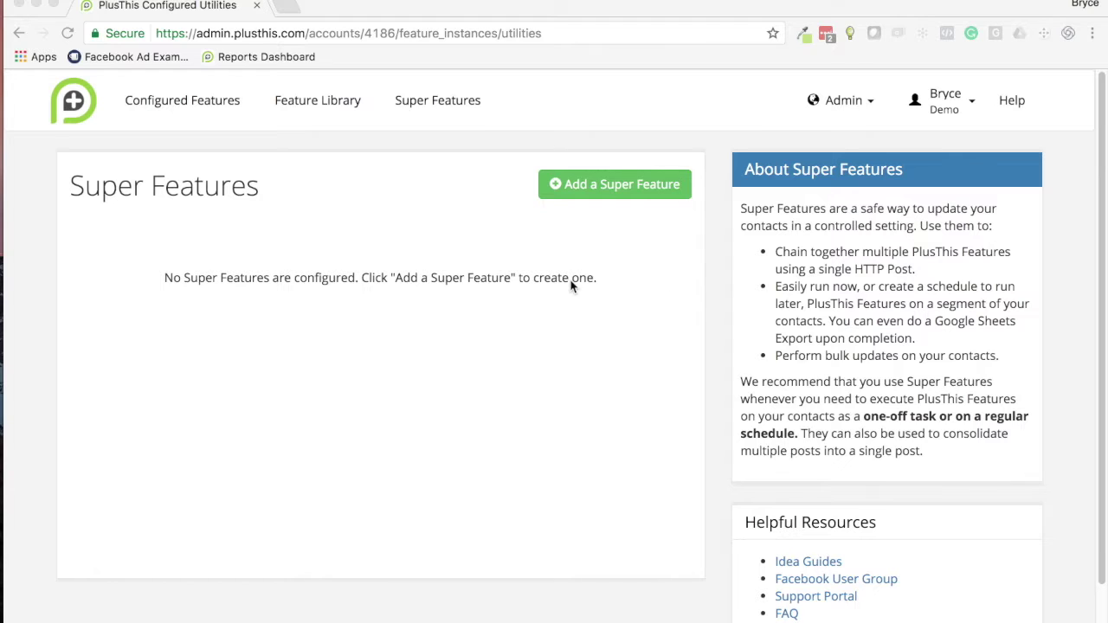
Start a new Super Feature and add "Set Current Month's Results - Set Field" as its first feature to run
click(620, 189)
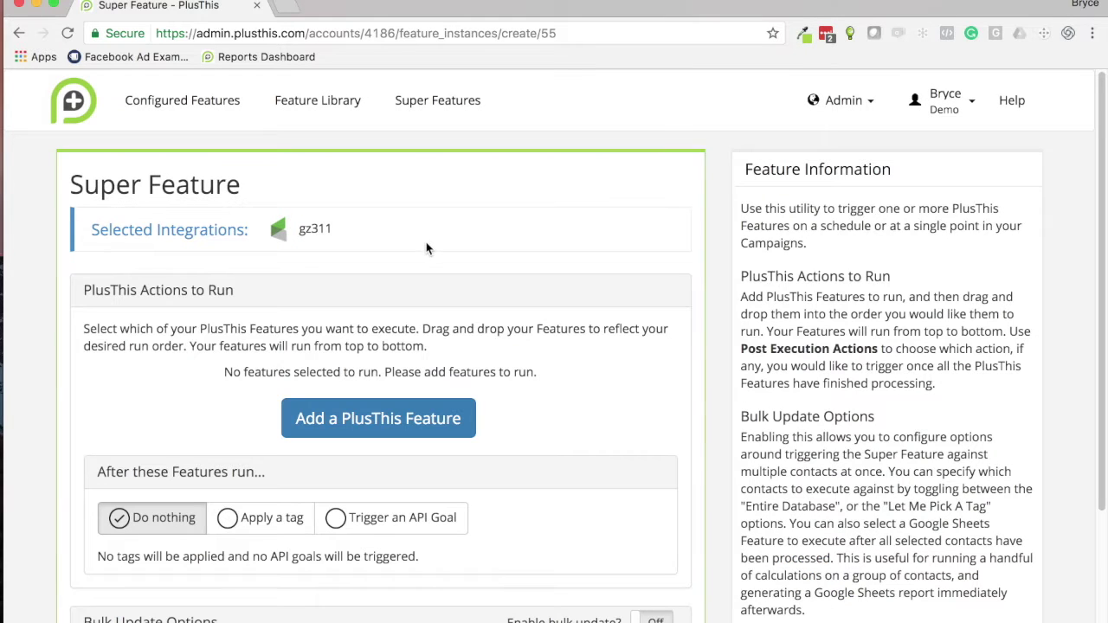
scroll(377, 235, down, 3)
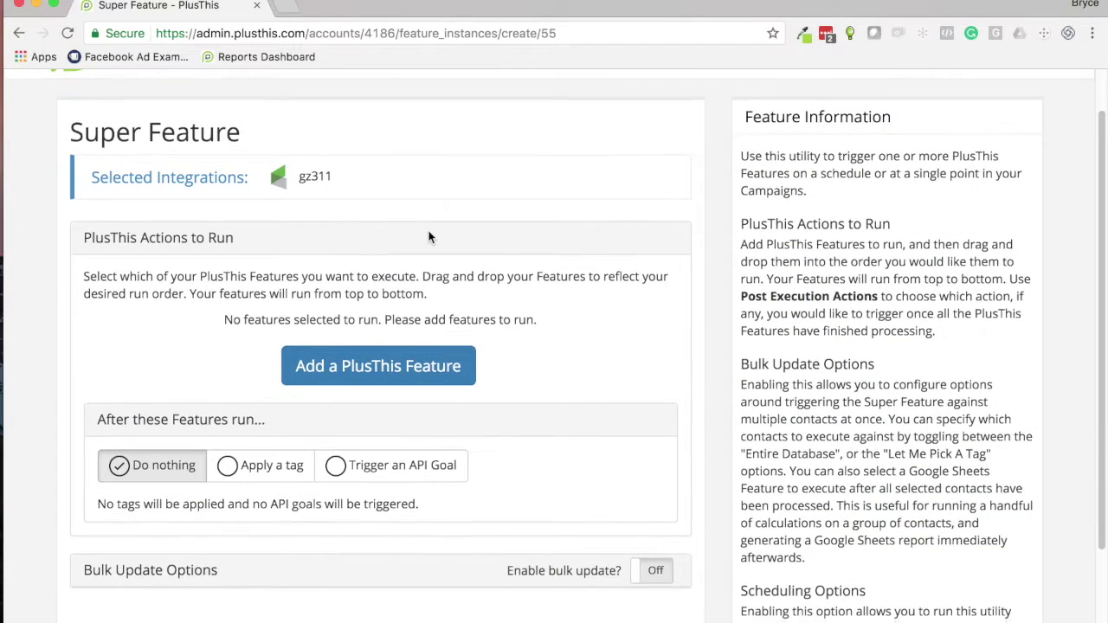
scroll(430, 236, down, 3)
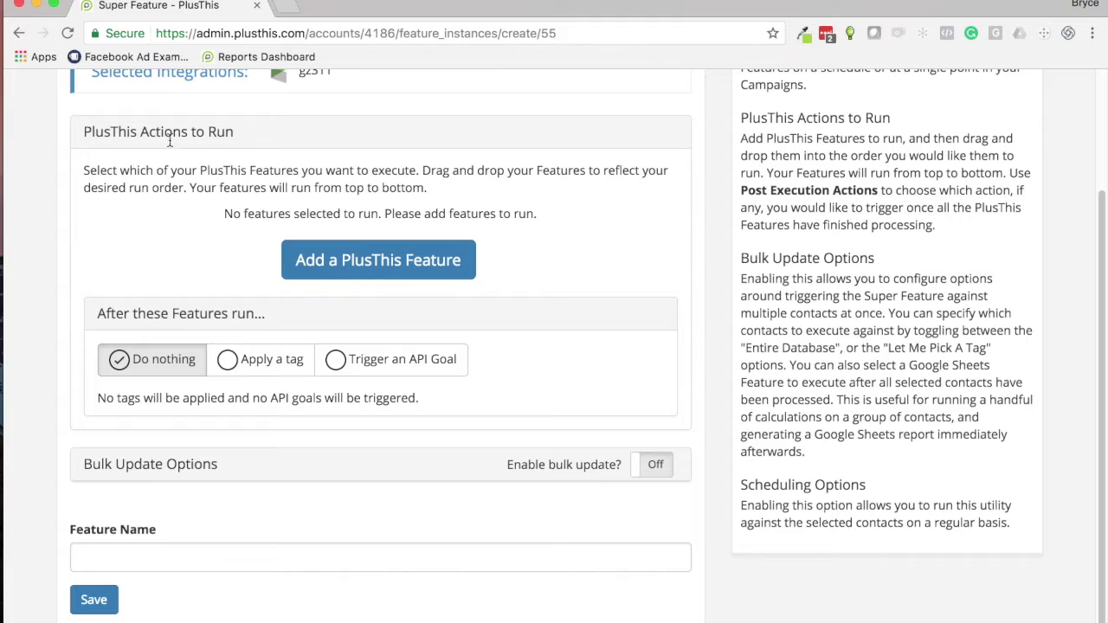
click(346, 261)
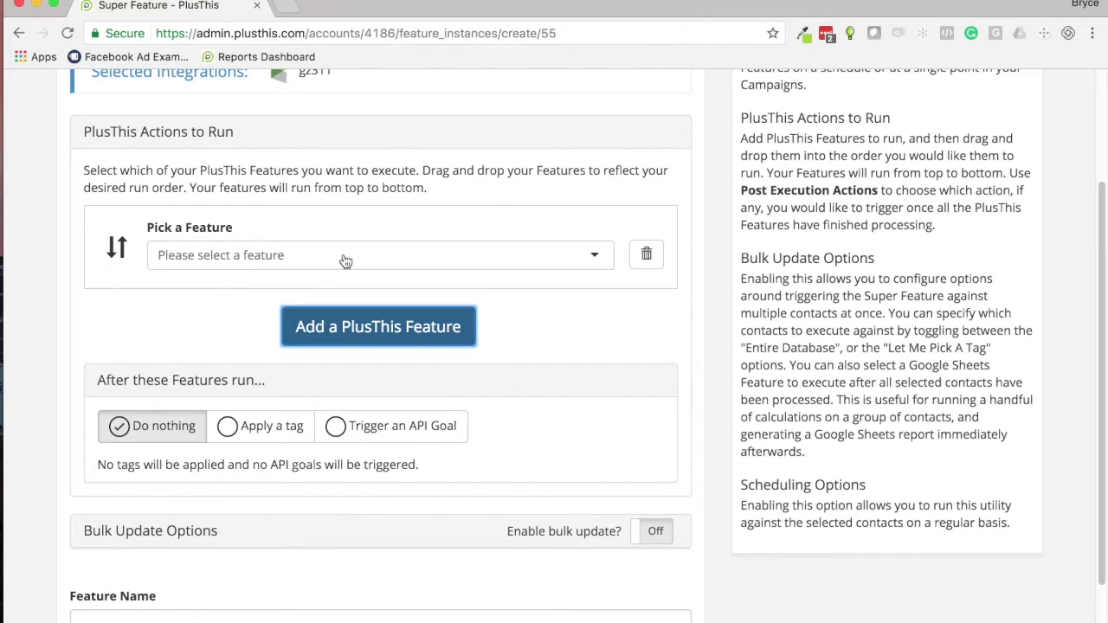
click(270, 252)
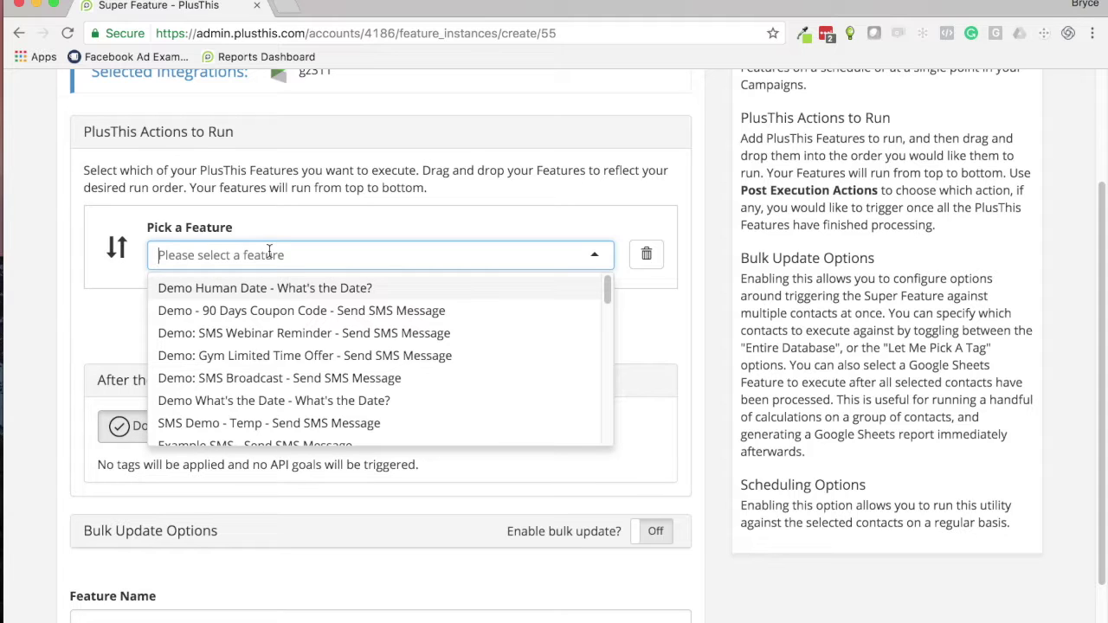
text(Set)
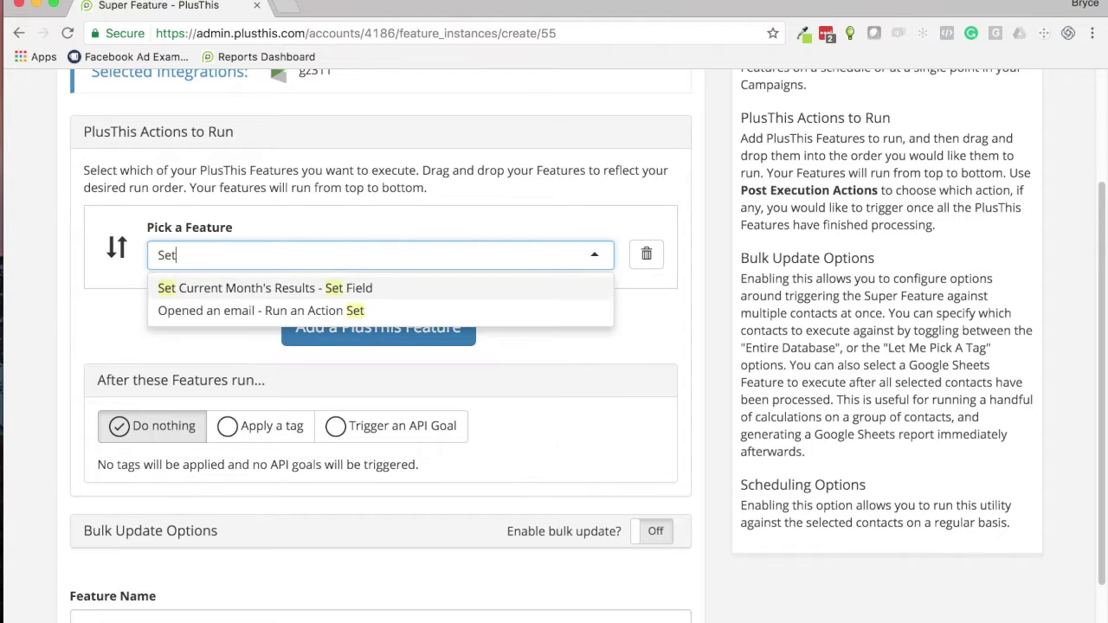
click(251, 291)
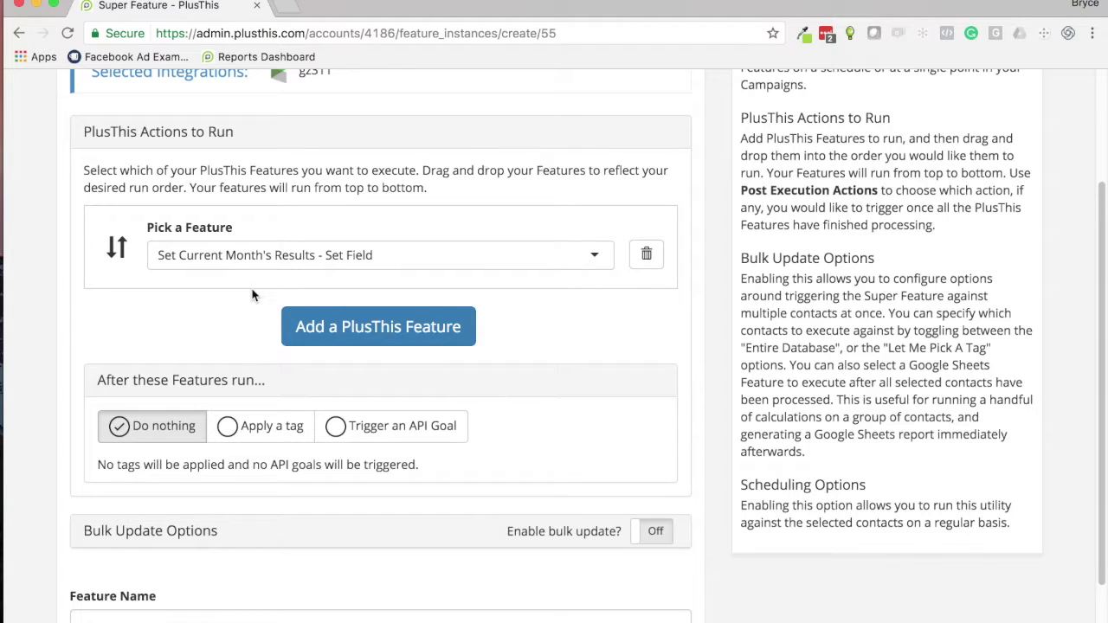
Add "Calculate Customer Value For the Month - Calculate Customer Value" as the second feature to run
click(390, 328)
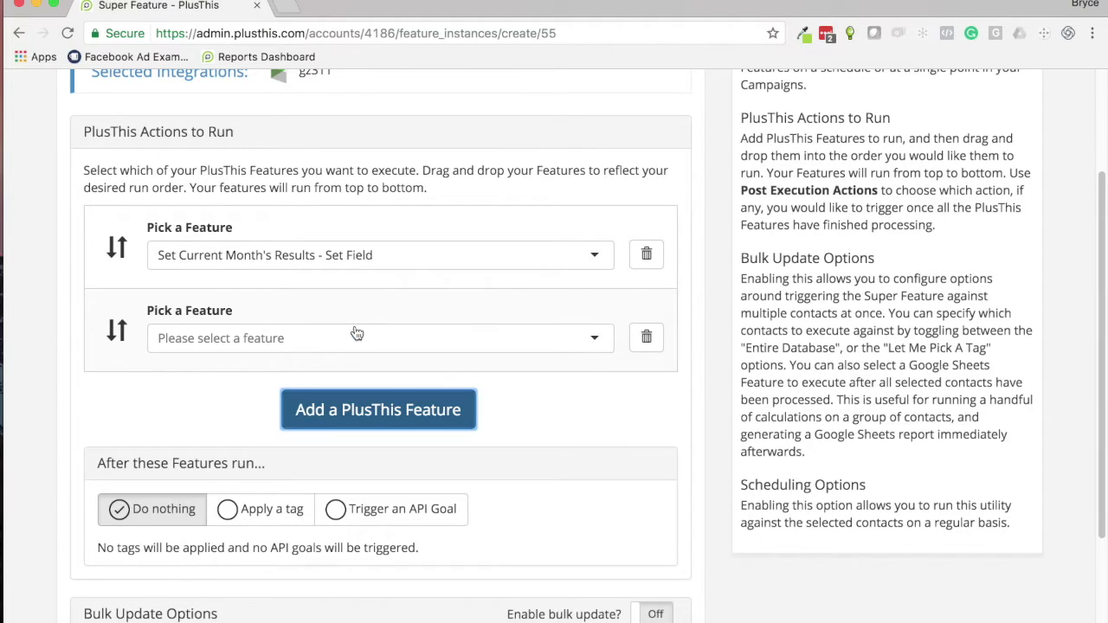
click(253, 338)
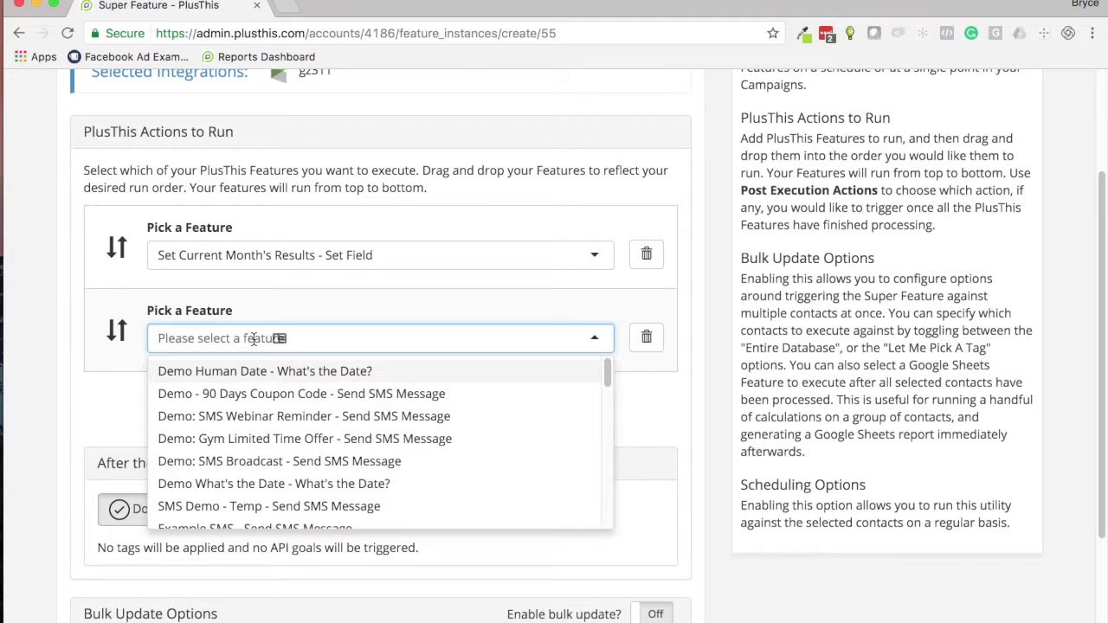
text(Customer)
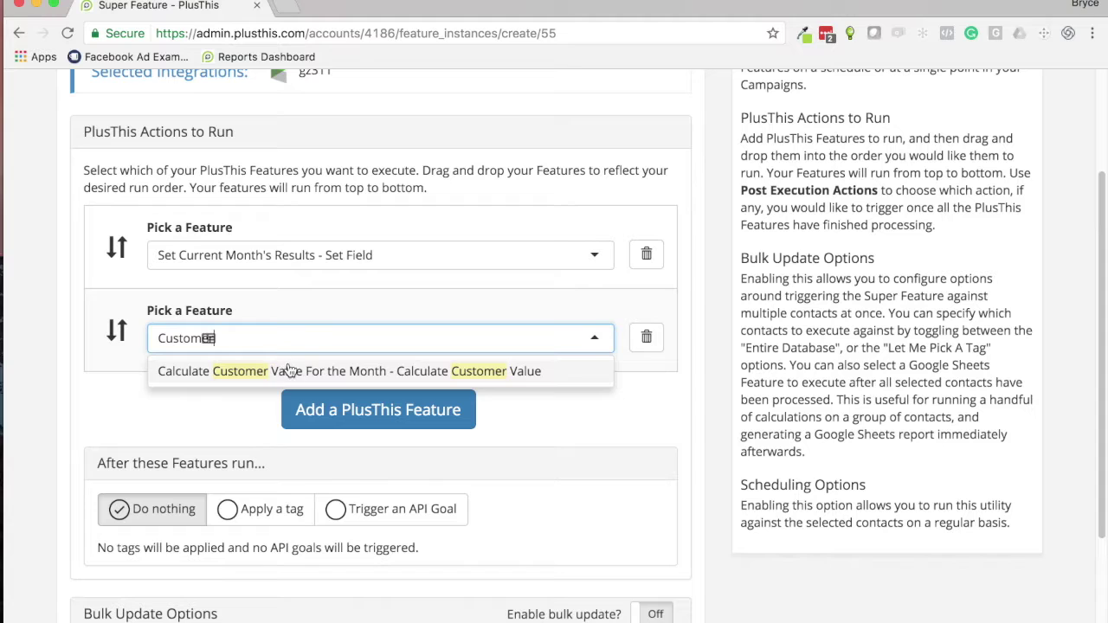
click(286, 371)
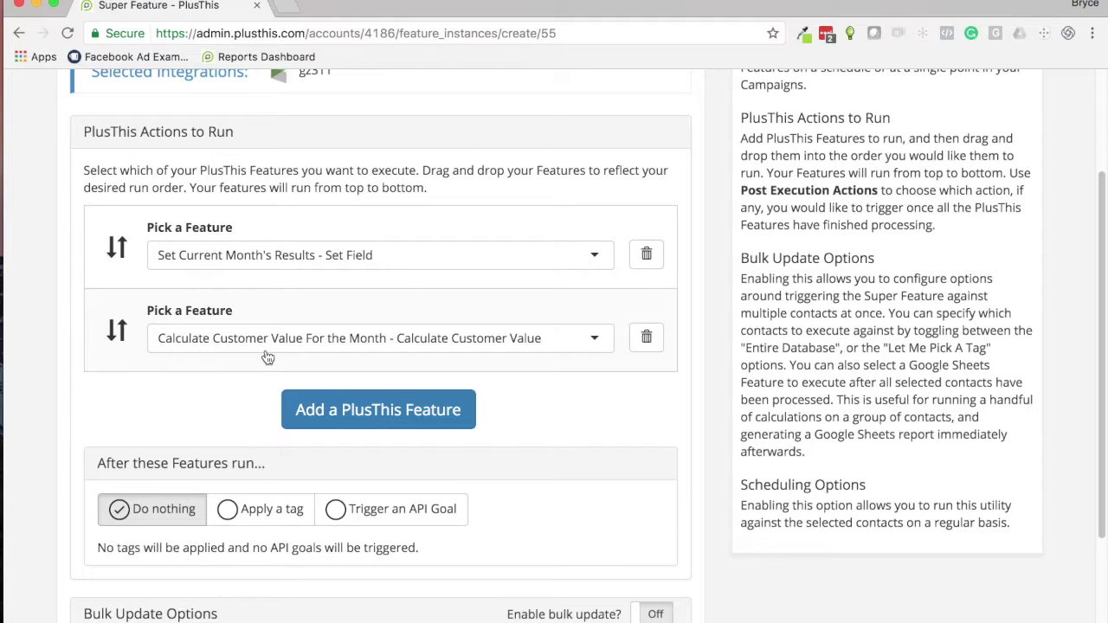
Enable bulk update for the Super Feature and have it run against the Entire Database
scroll(251, 337, down, 2)
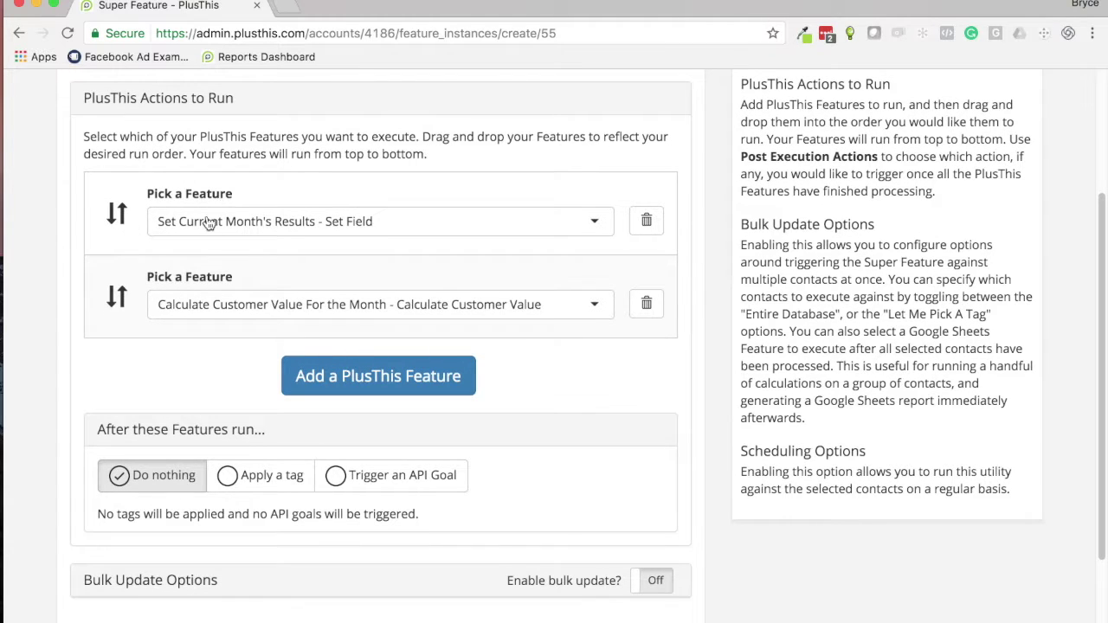
scroll(208, 220, down, 2)
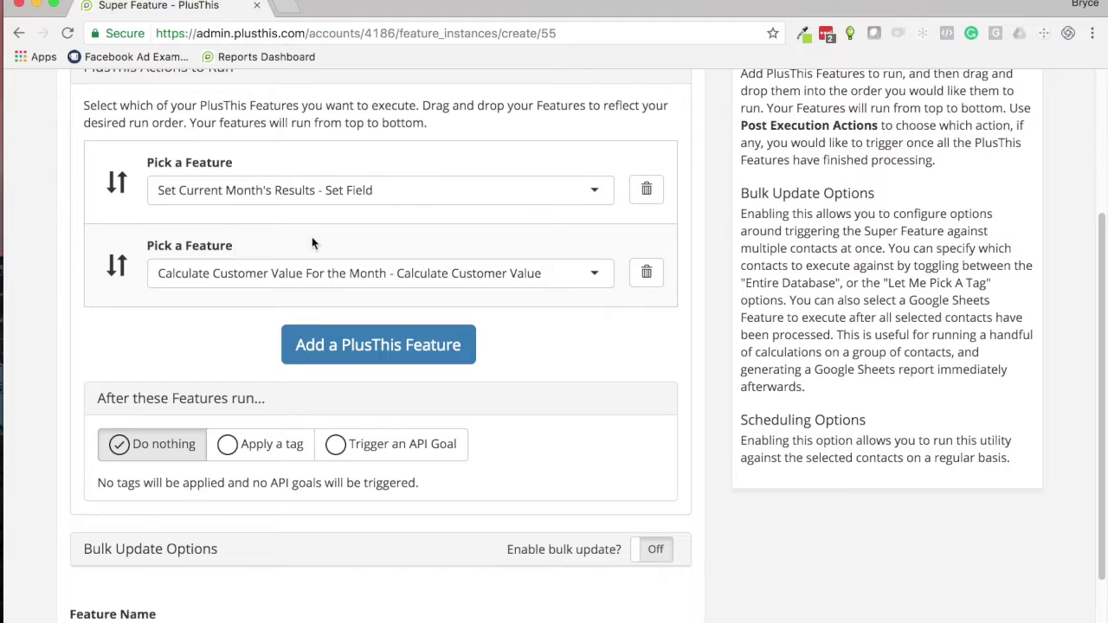
scroll(314, 228, down, 1)
scroll(216, 265, down, 2)
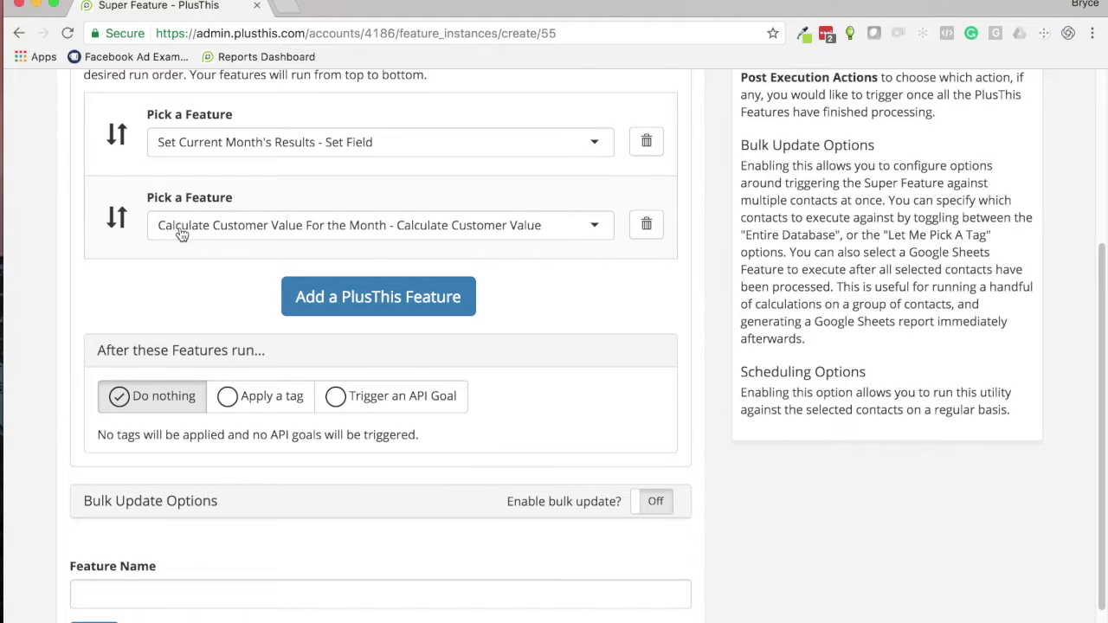
scroll(182, 236, down, 1)
scroll(240, 265, down, 2)
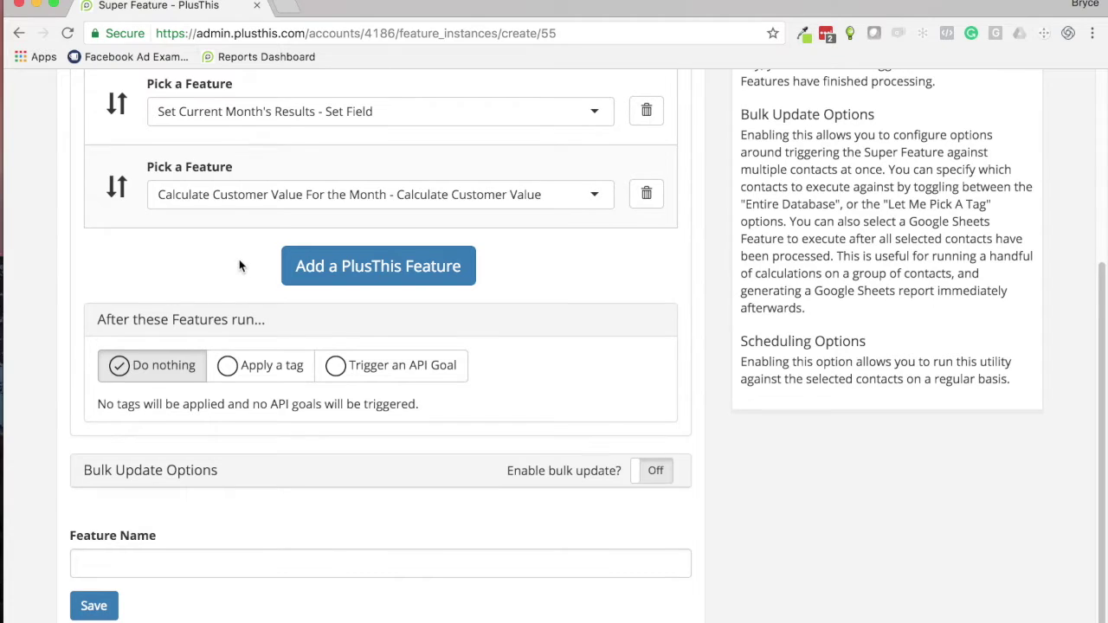
scroll(214, 265, down, 1)
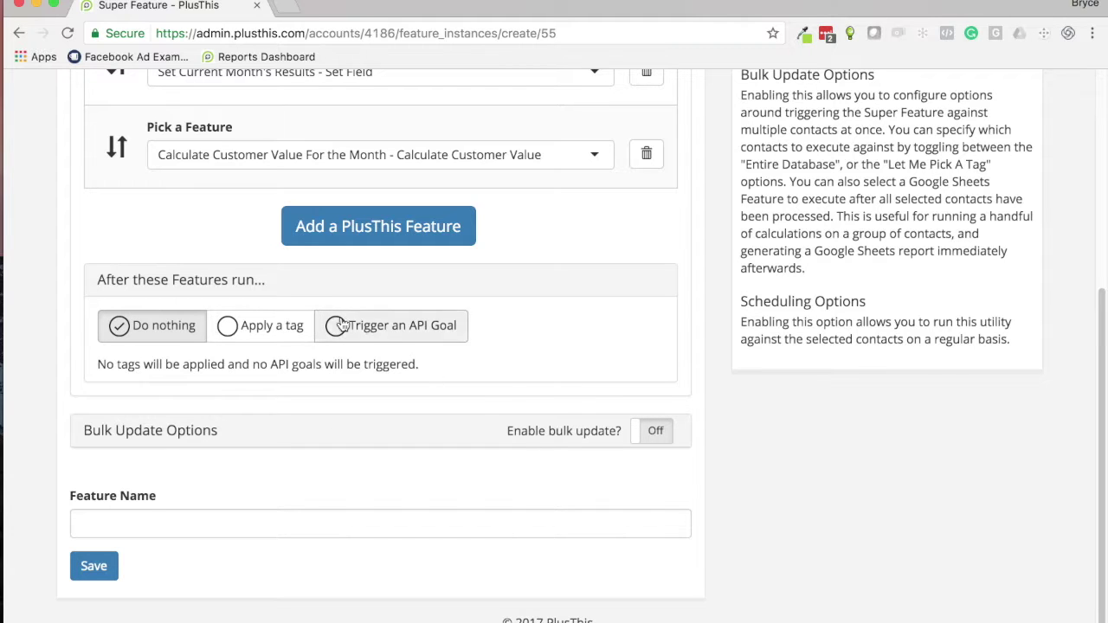
click(656, 431)
scroll(267, 453, down, 4)
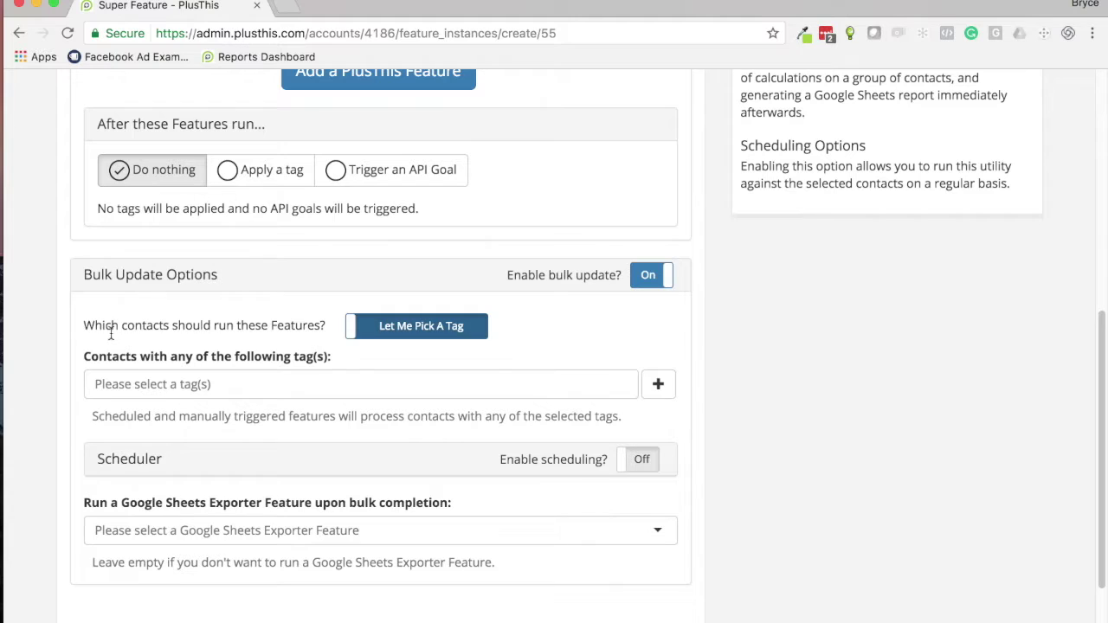
click(419, 332)
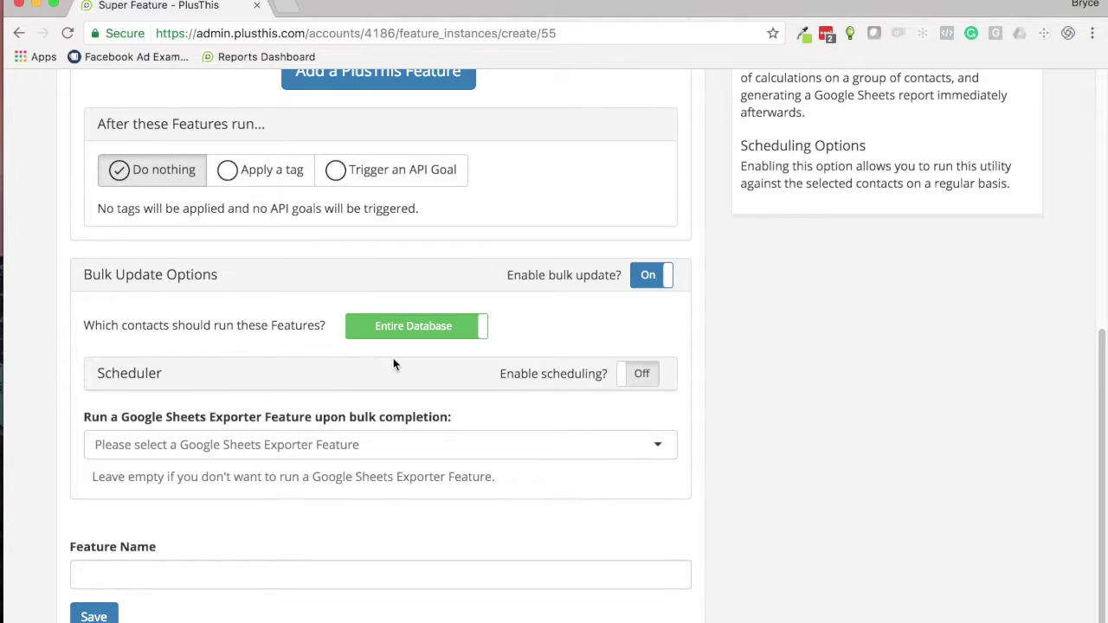
Enable scheduling on a monthly basis, running on the last day of the month with the hour set to Midnight
click(640, 373)
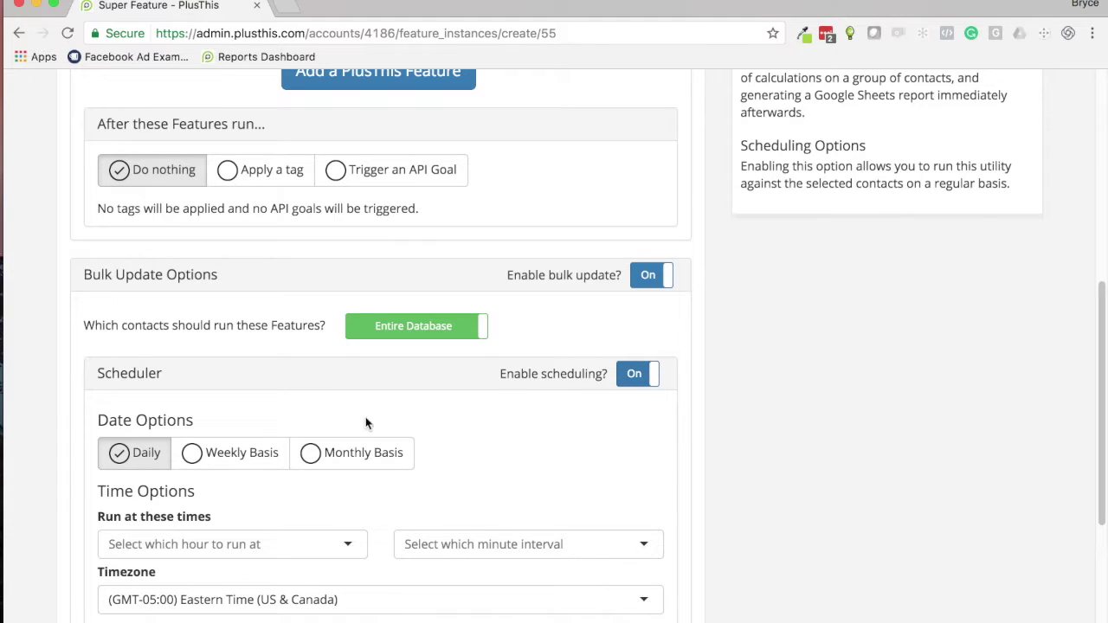
click(310, 455)
scroll(415, 440, down, 1)
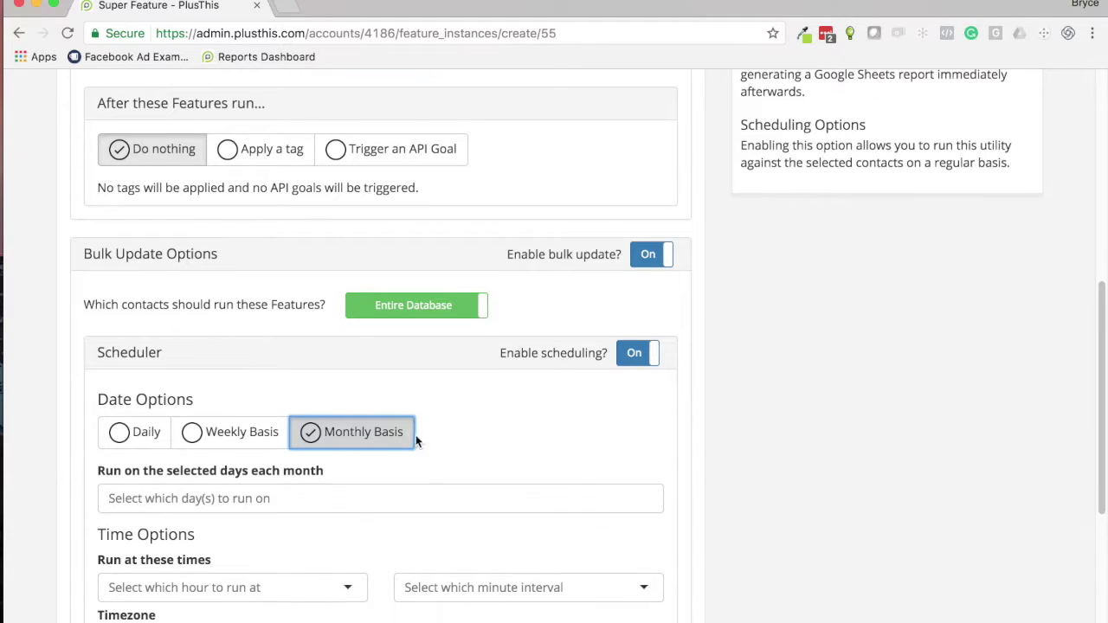
click(274, 476)
scroll(294, 476, down, 5)
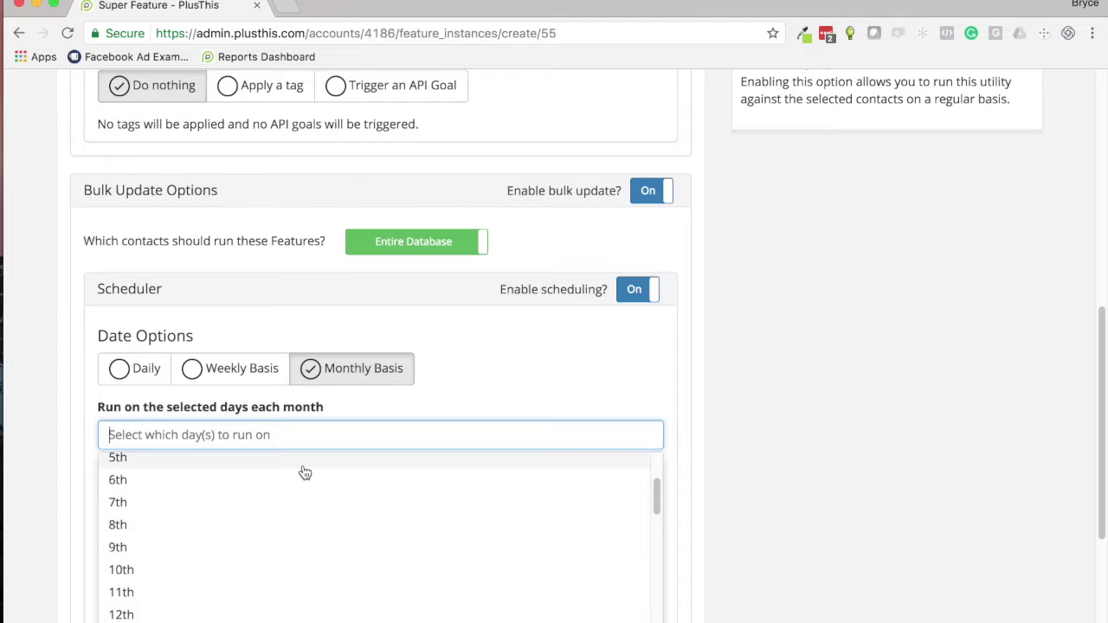
scroll(305, 476, down, 10)
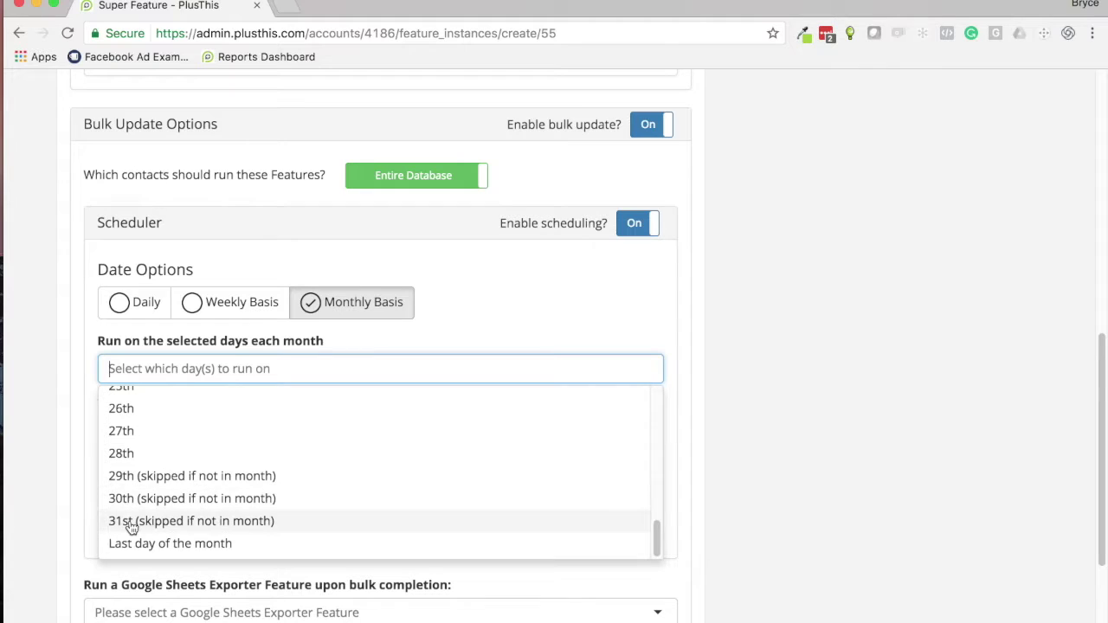
click(136, 543)
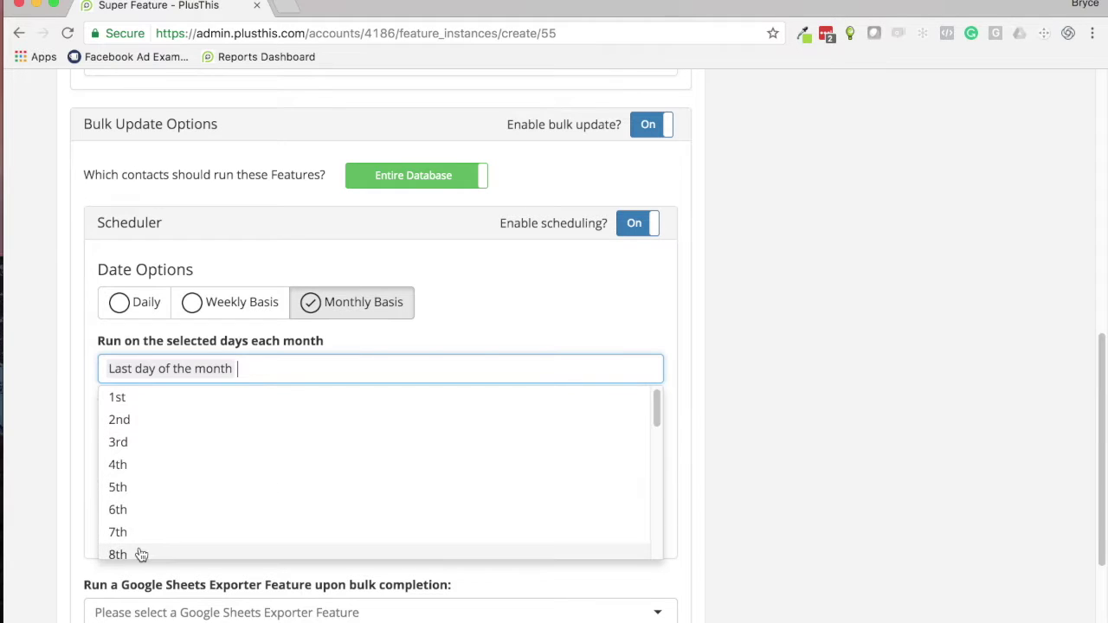
click(492, 328)
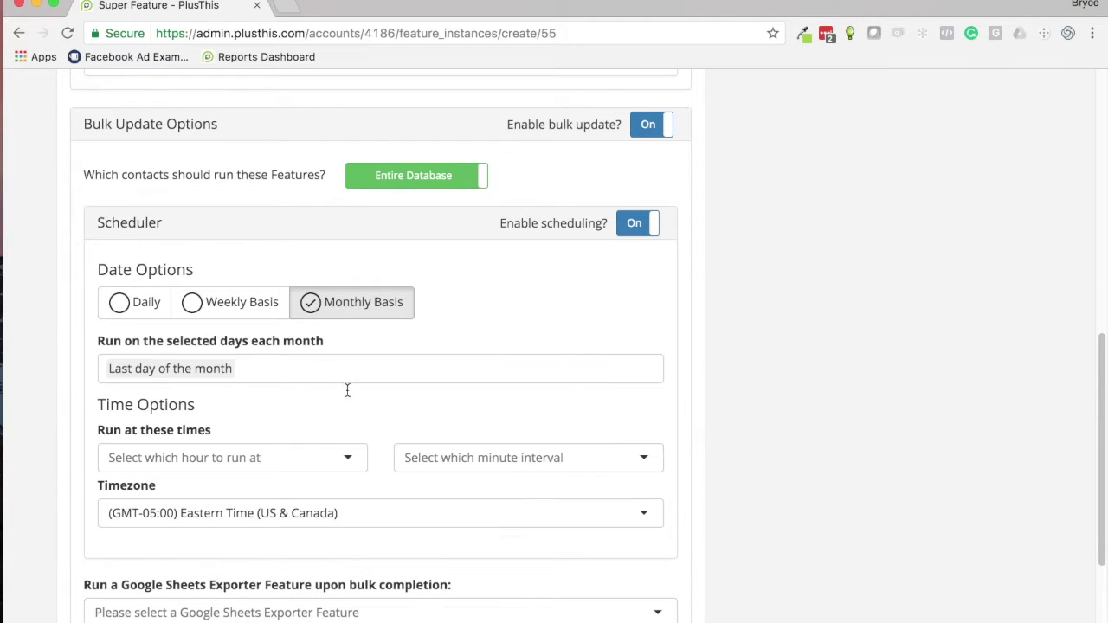
click(134, 465)
click(140, 494)
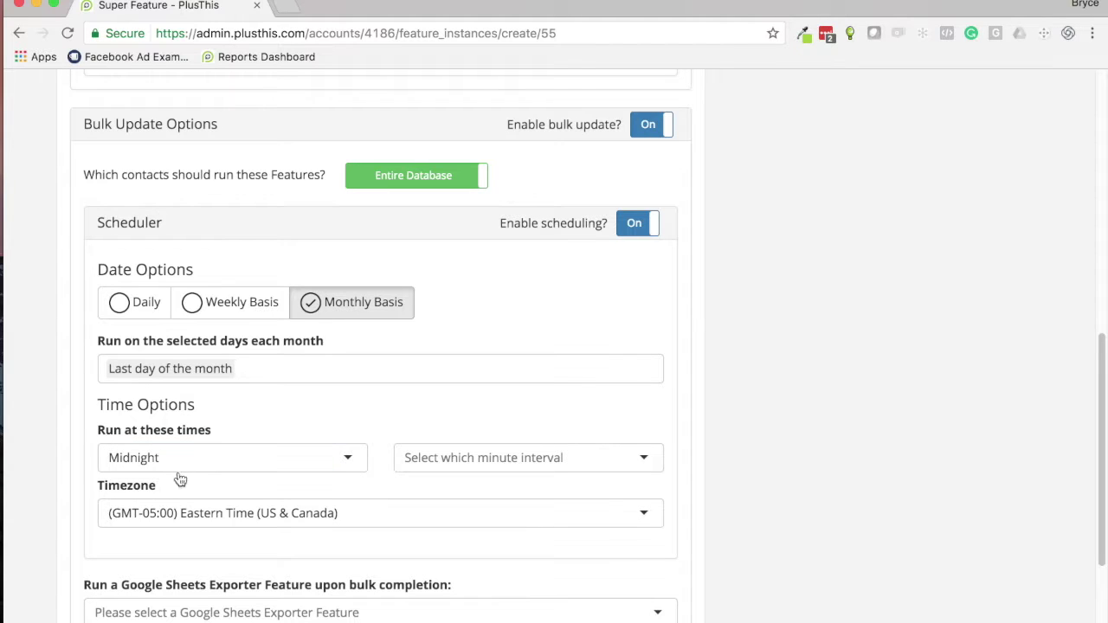
Choose "Google Sheets Exporter Monthly Update - Google Sheets Exporter" to run upon bulk completion
scroll(329, 481, down, 3)
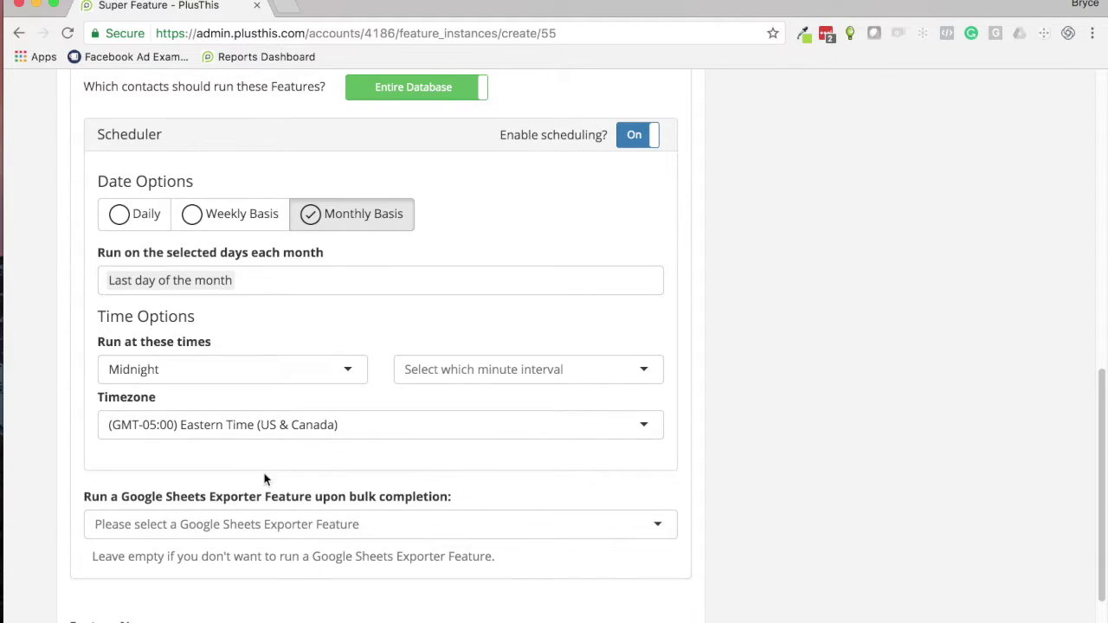
scroll(216, 459, down, 1)
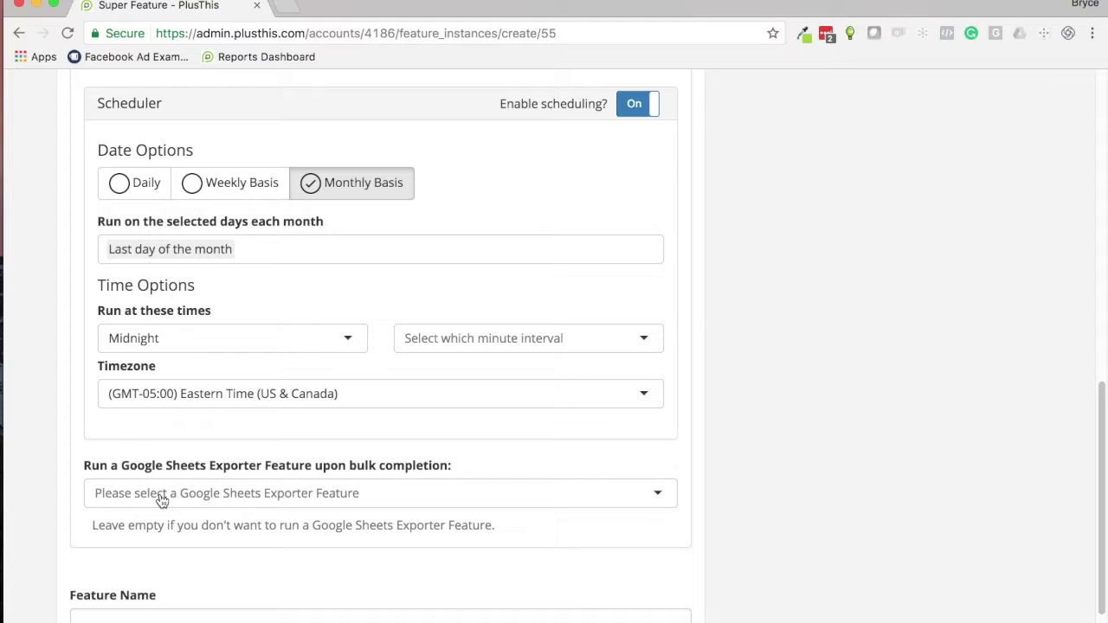
click(152, 500)
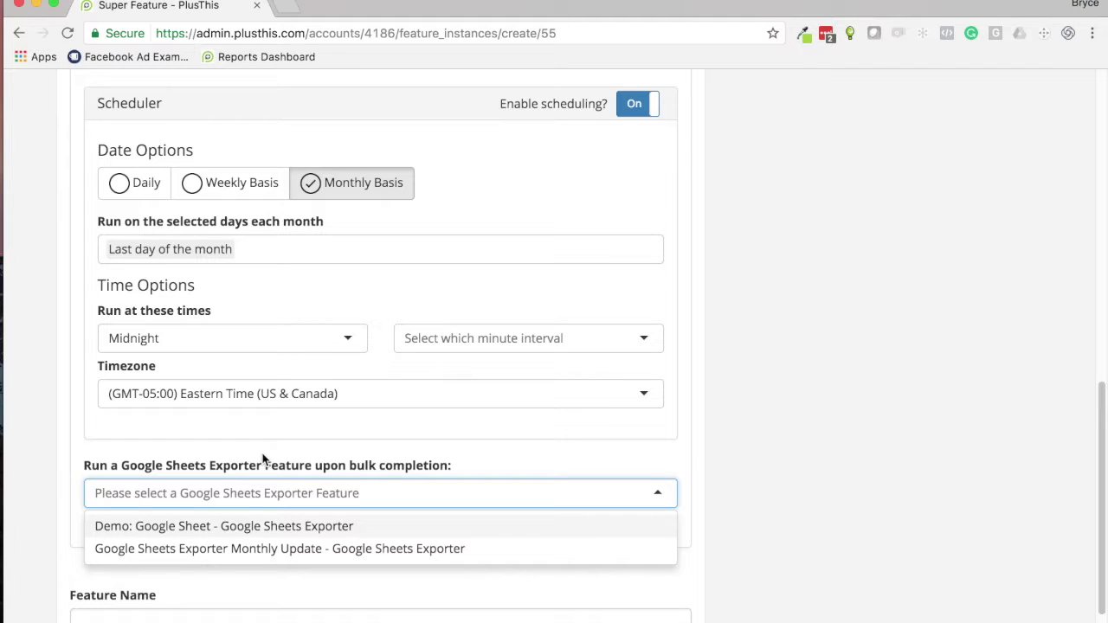
click(267, 549)
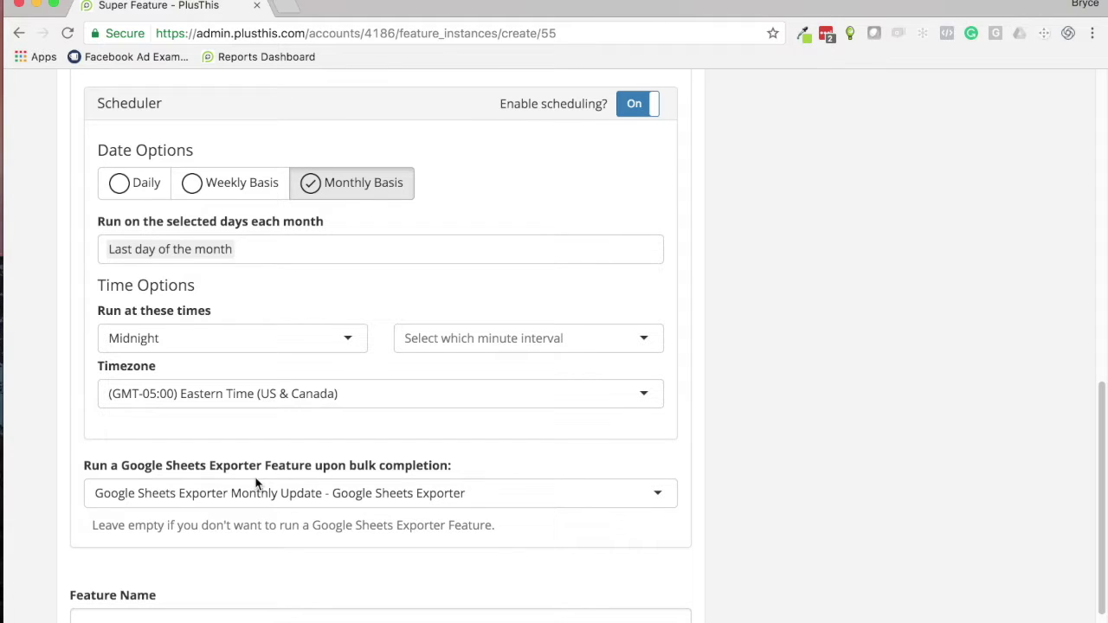
Name the feature "Monthly Report Super Feature" and try to save it
scroll(215, 485, down, 1)
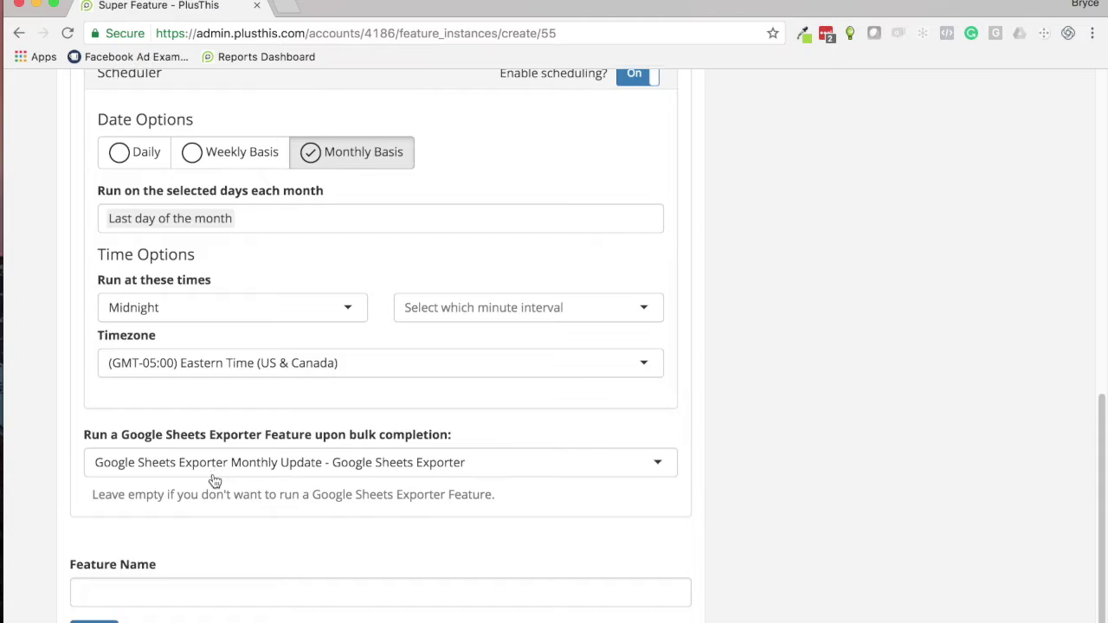
scroll(217, 480, down, 3)
click(146, 520)
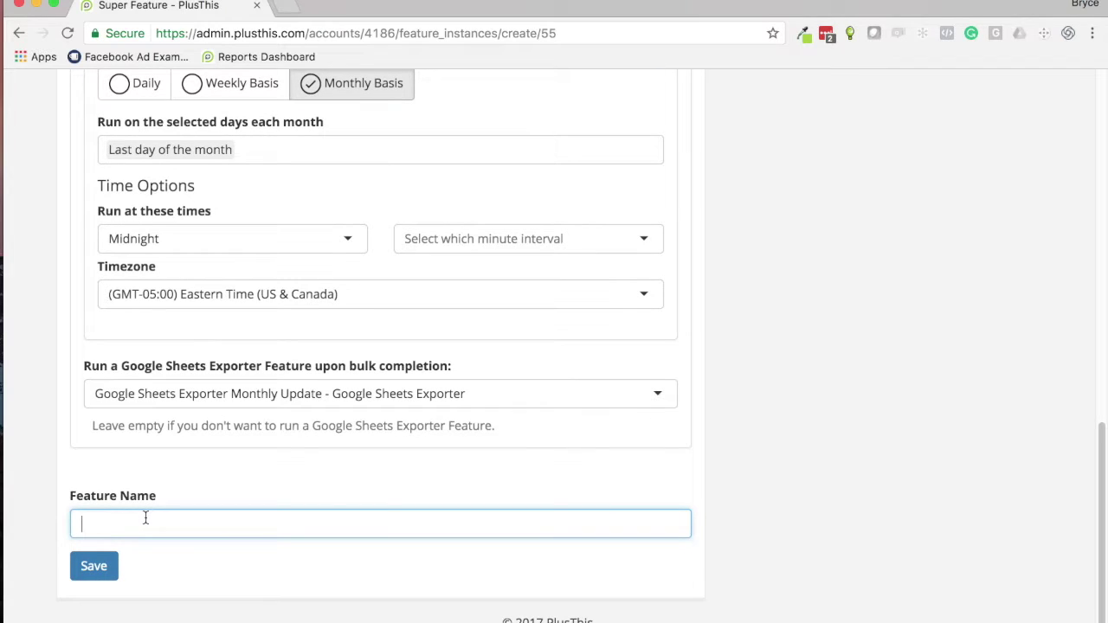
text(Monthly Report Super Feature)
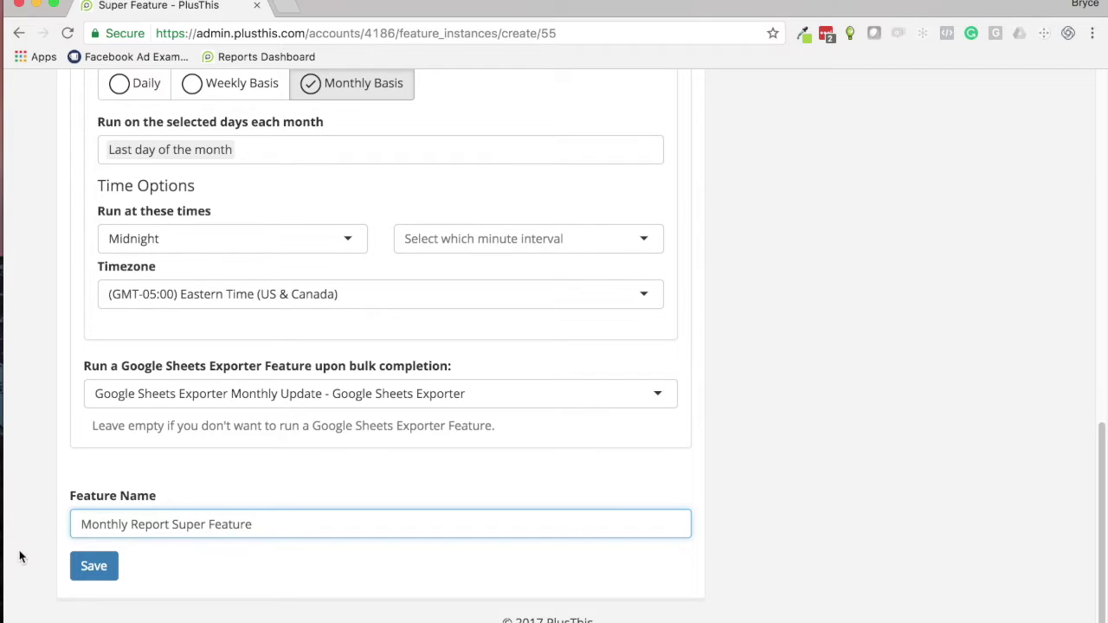
click(90, 566)
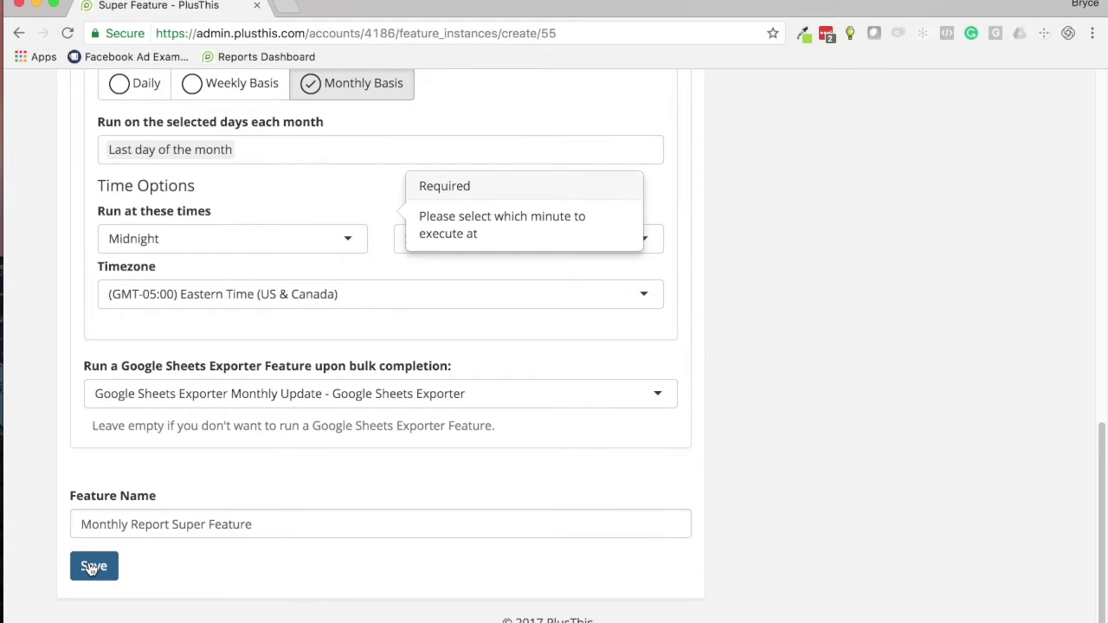
Set the schedule's minute interval to "On the hour" and save the Super Feature
click(422, 236)
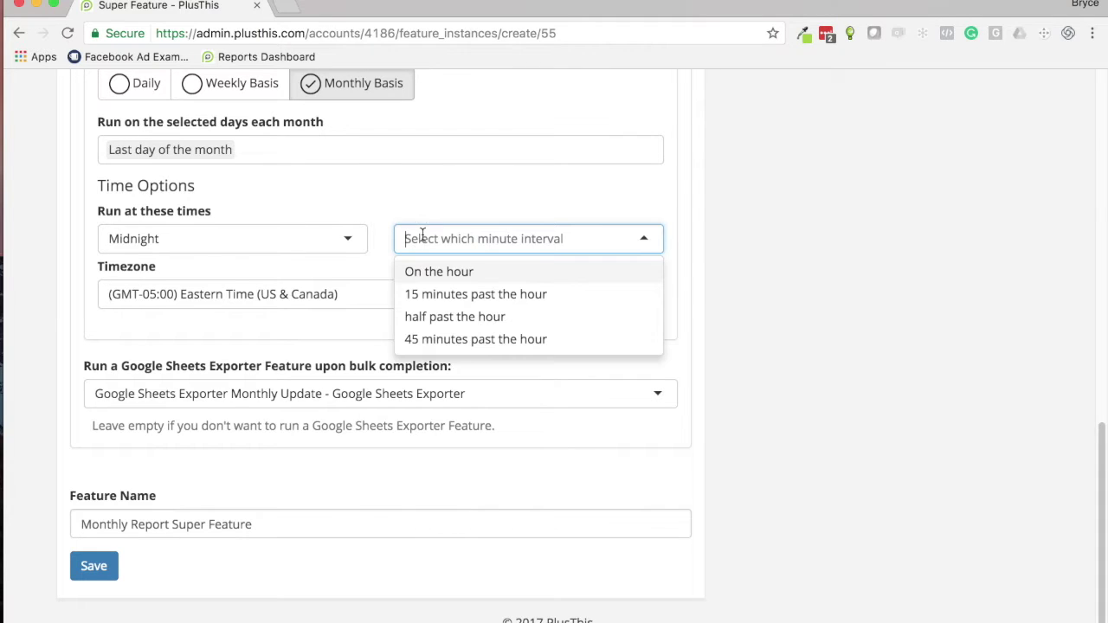
click(430, 274)
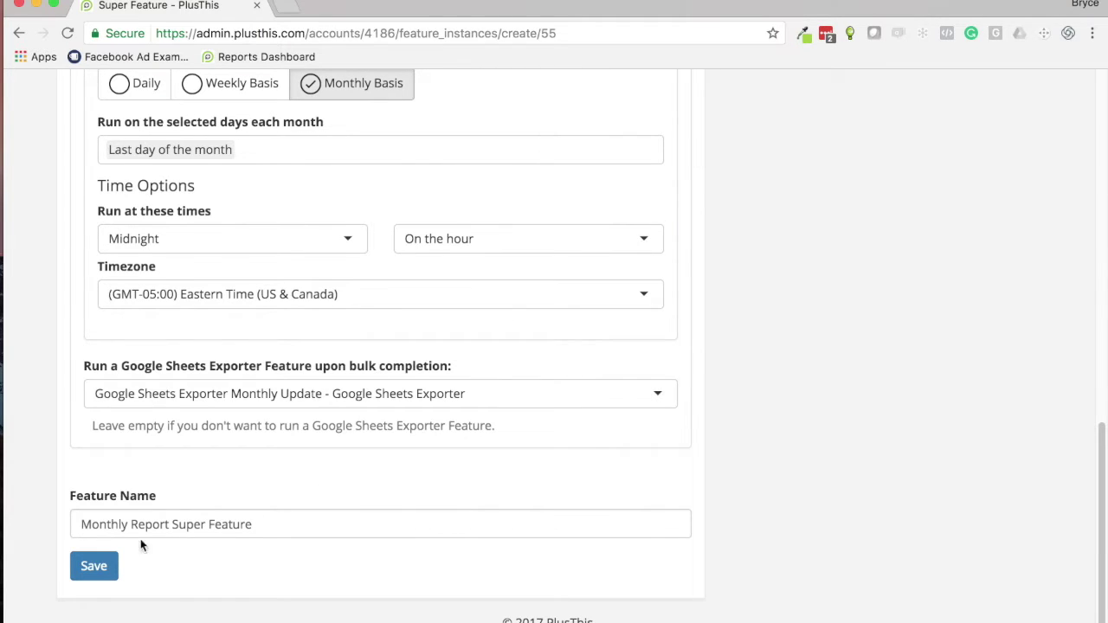
click(92, 572)
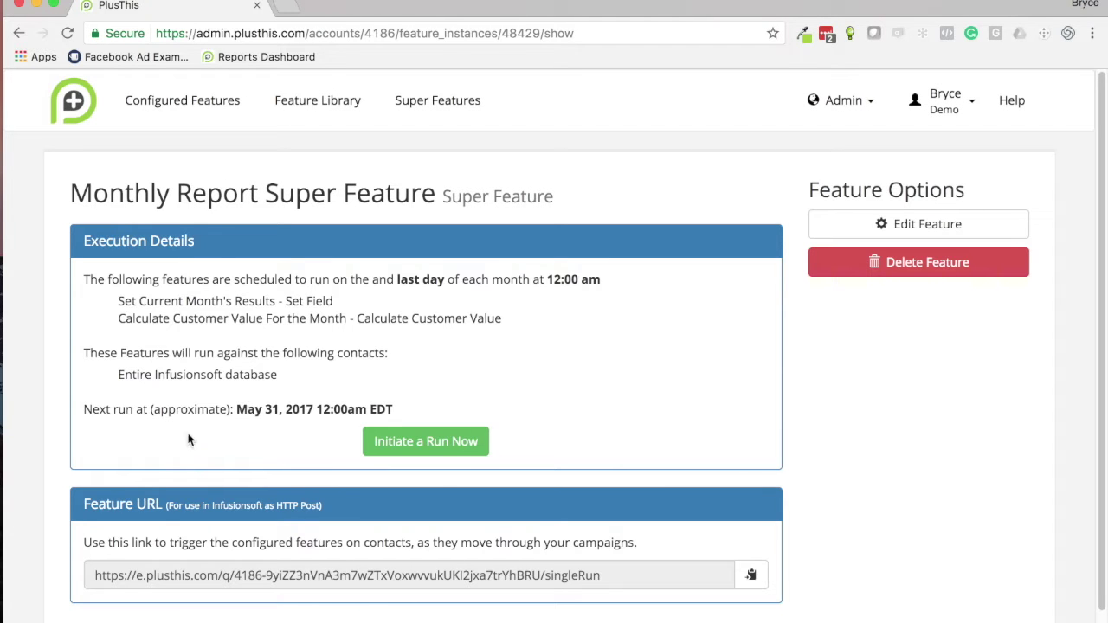
scroll(231, 395, down, 1)
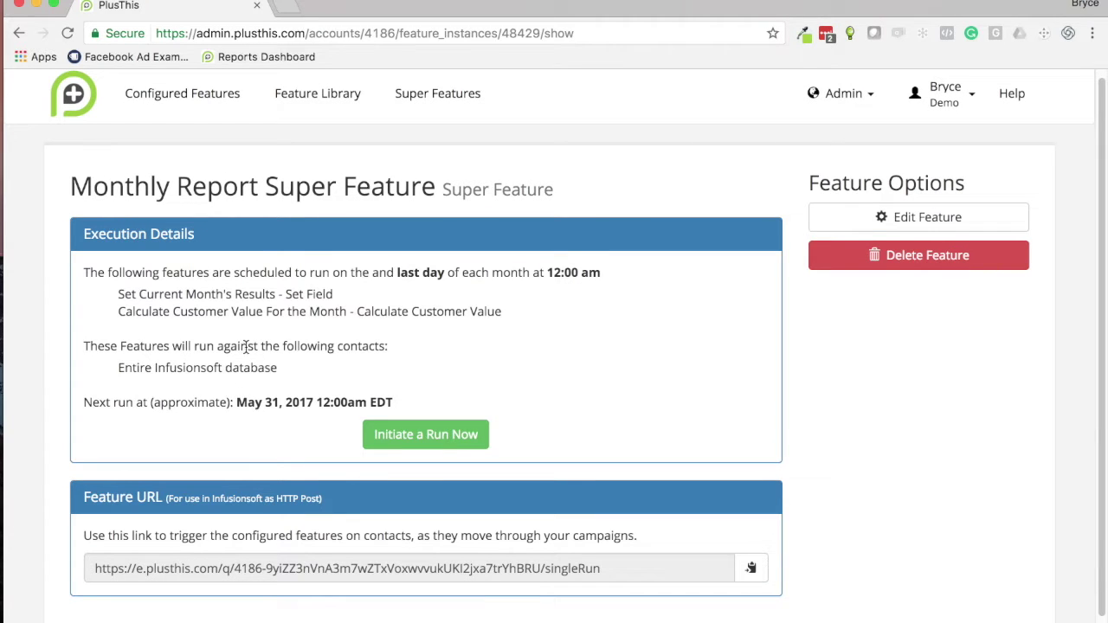